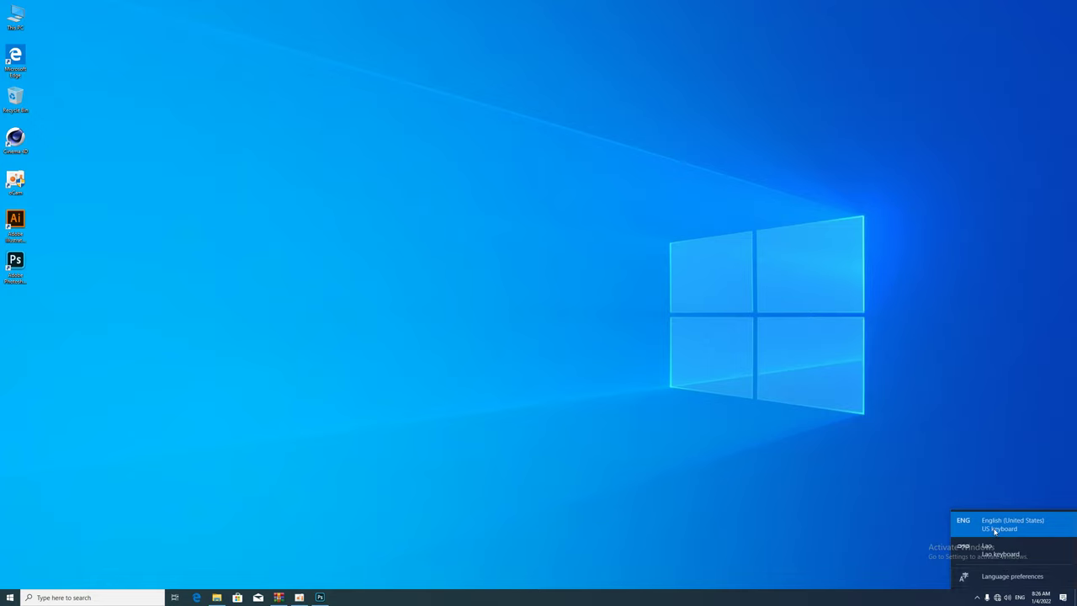
Check which keyboard input languages are installed on the computer
{"action": "left_click", "coordinate": [1020, 599]}
{"action": "left_click", "coordinate": [1020, 600]}
{"action": "left_click", "coordinate": [1021, 599]}
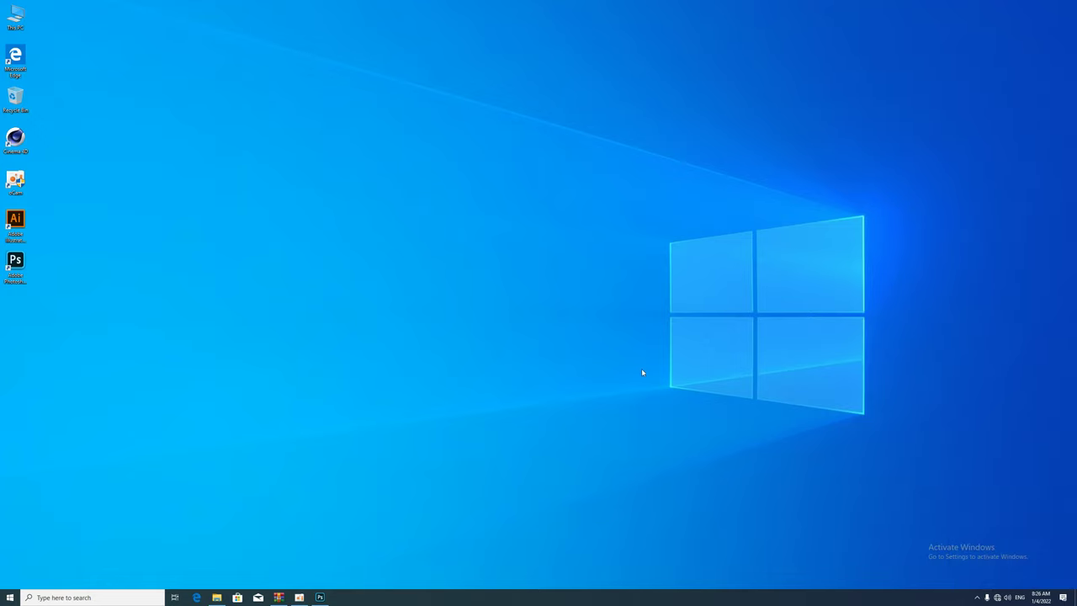
{"action": "right_click", "coordinate": [393, 216]}
{"action": "left_click", "coordinate": [412, 253]}
{"action": "right_click", "coordinate": [344, 122]}
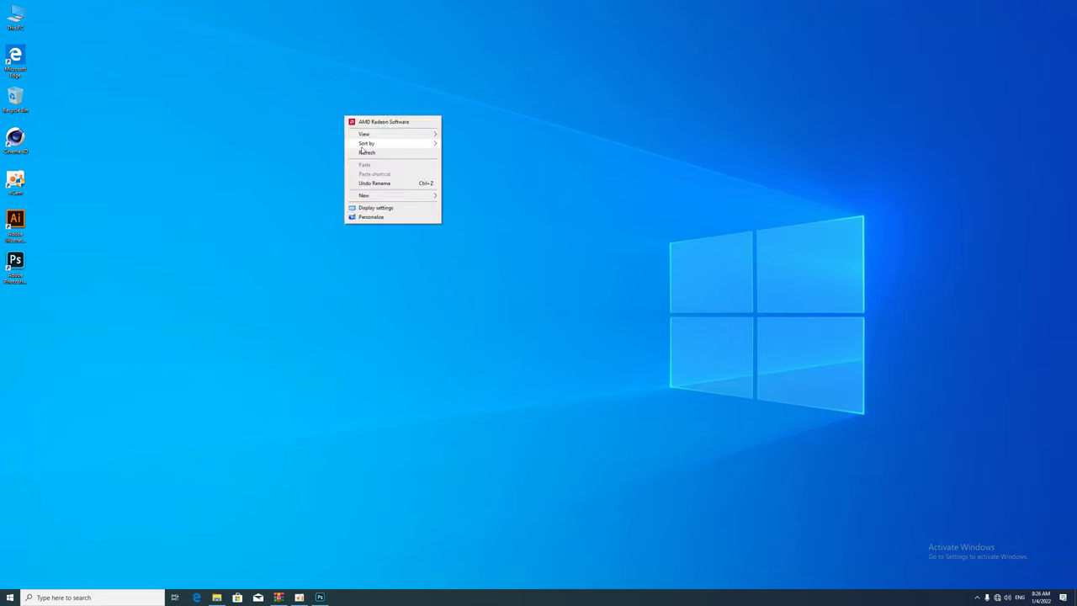
{"action": "left_click", "coordinate": [357, 153]}
{"action": "right_click", "coordinate": [322, 134]}
{"action": "left_click", "coordinate": [344, 170]}
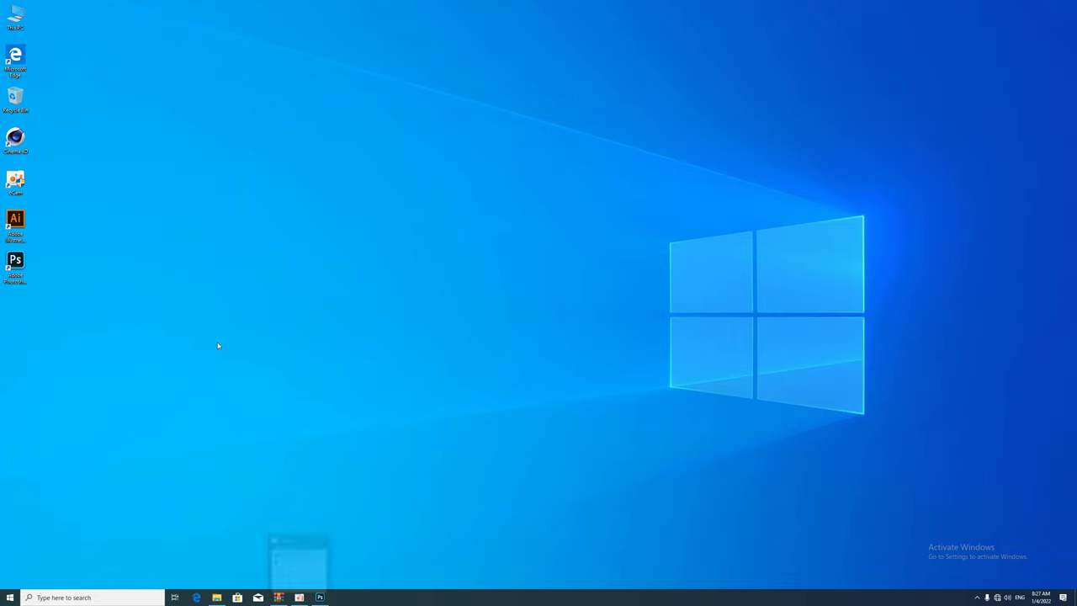
{"action": "right_click", "coordinate": [359, 180]}
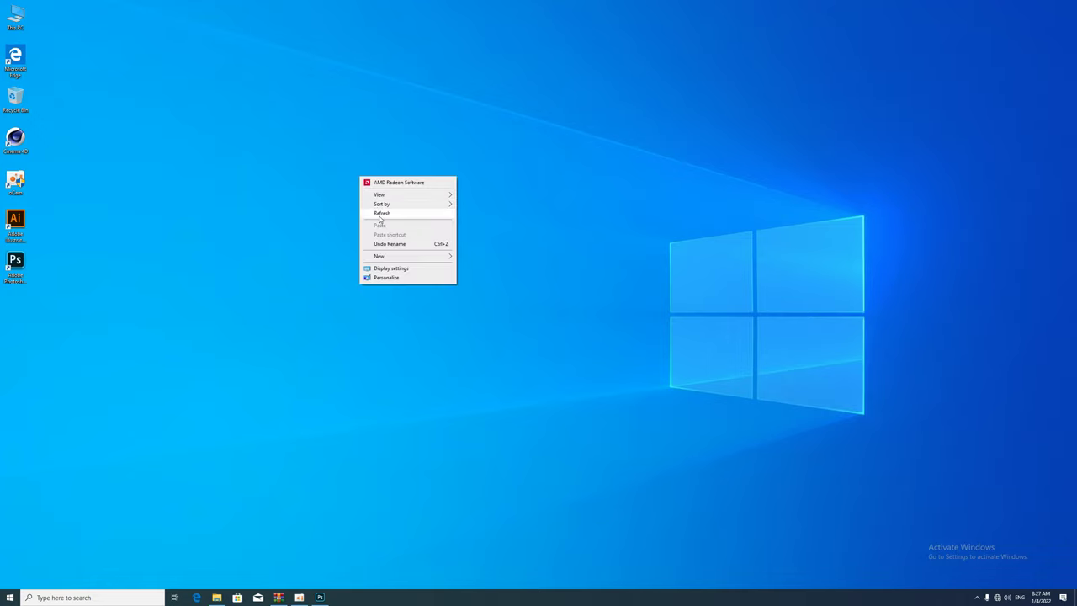
{"action": "left_click", "coordinate": [376, 213]}
{"action": "right_click", "coordinate": [285, 173]}
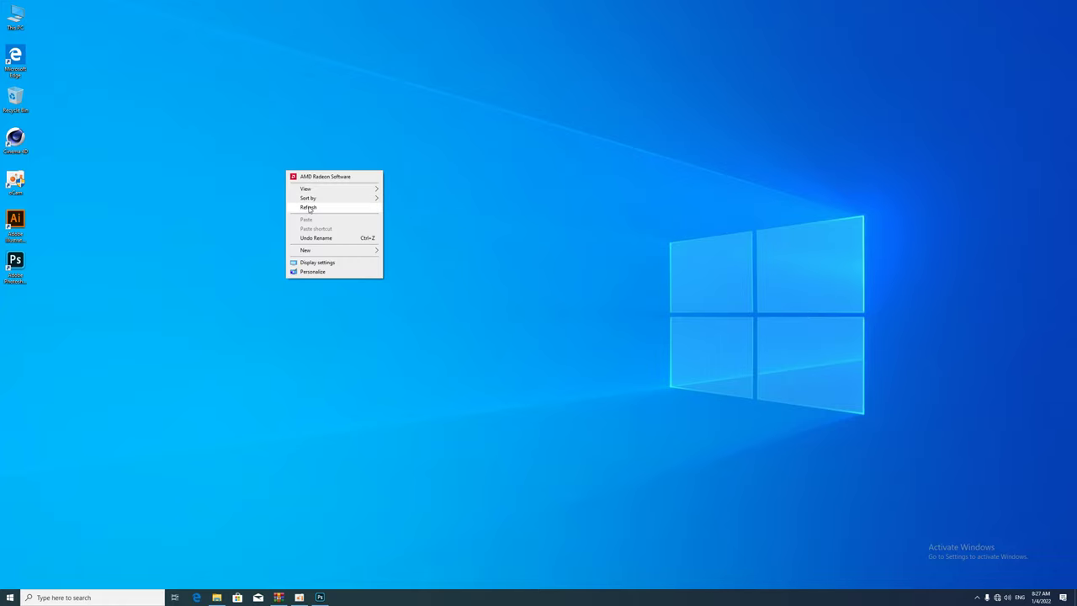
{"action": "left_click", "coordinate": [309, 207]}
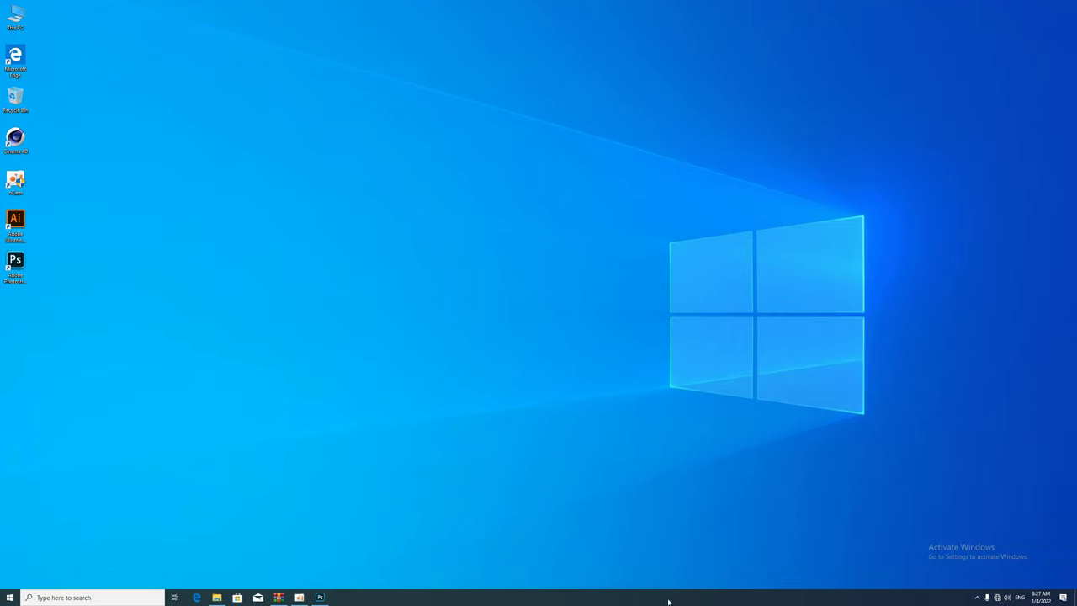
Open the Language page of the Windows Time & Language settings and start adding a preferred language
{"action": "right_click", "coordinate": [786, 599]}
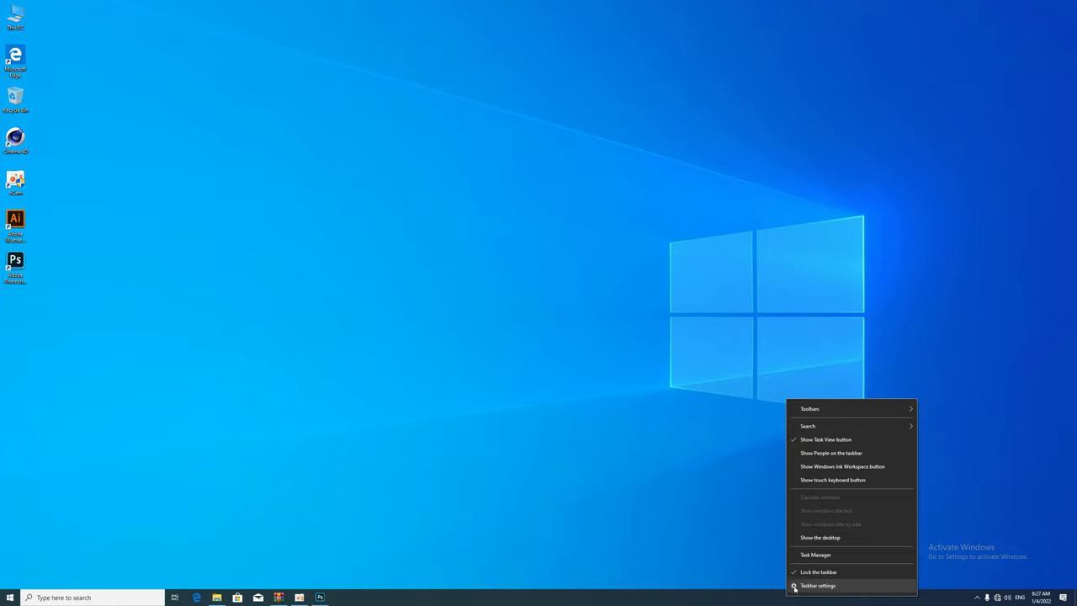
{"action": "left_click", "coordinate": [802, 587]}
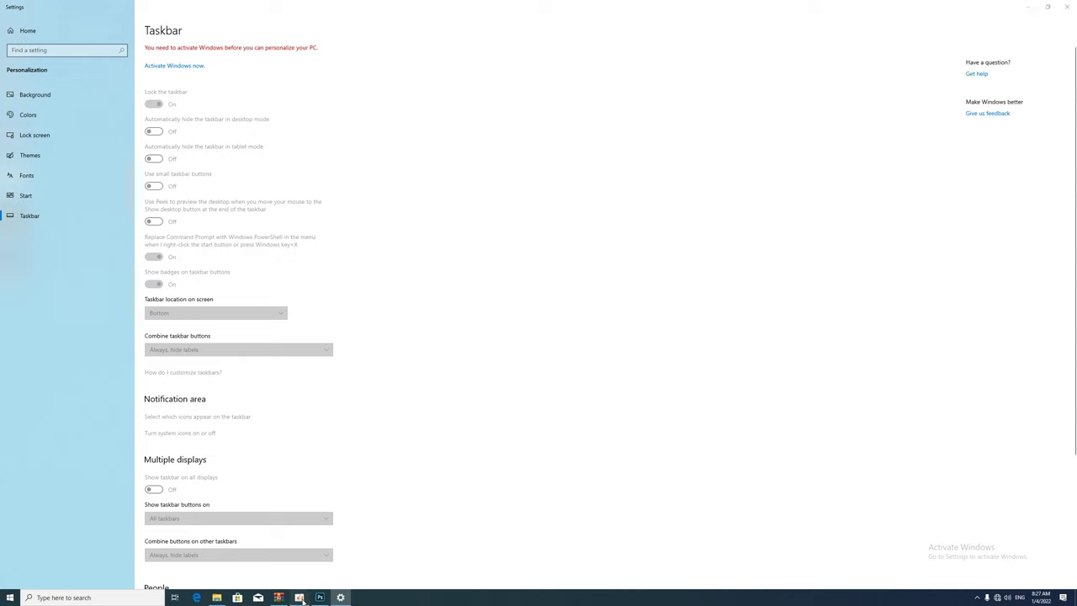
{"action": "left_click", "coordinate": [299, 596]}
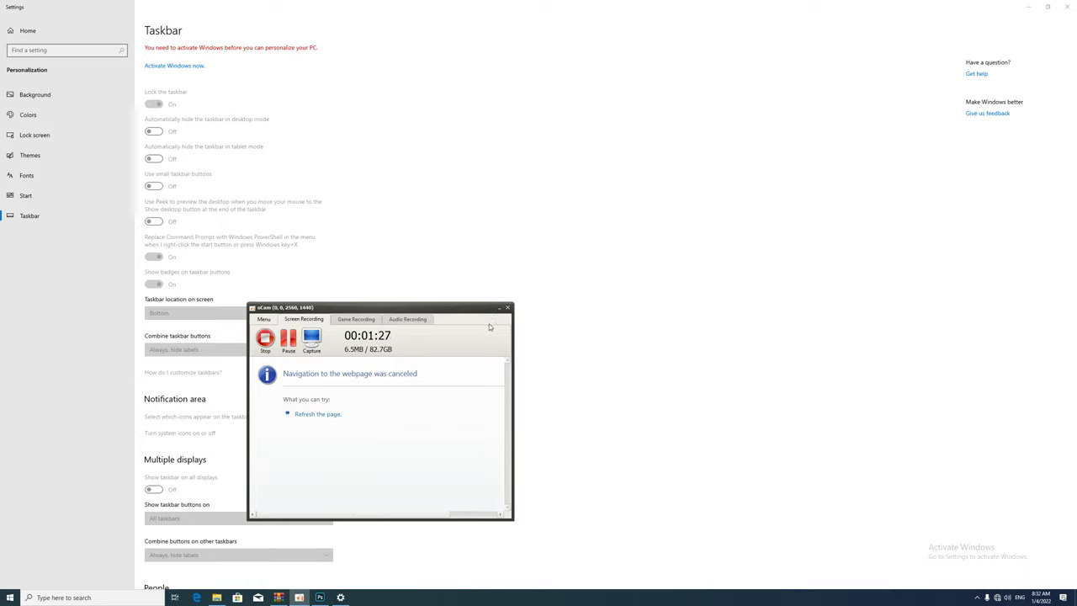
{"action": "key", "text": "alt+Tab"}
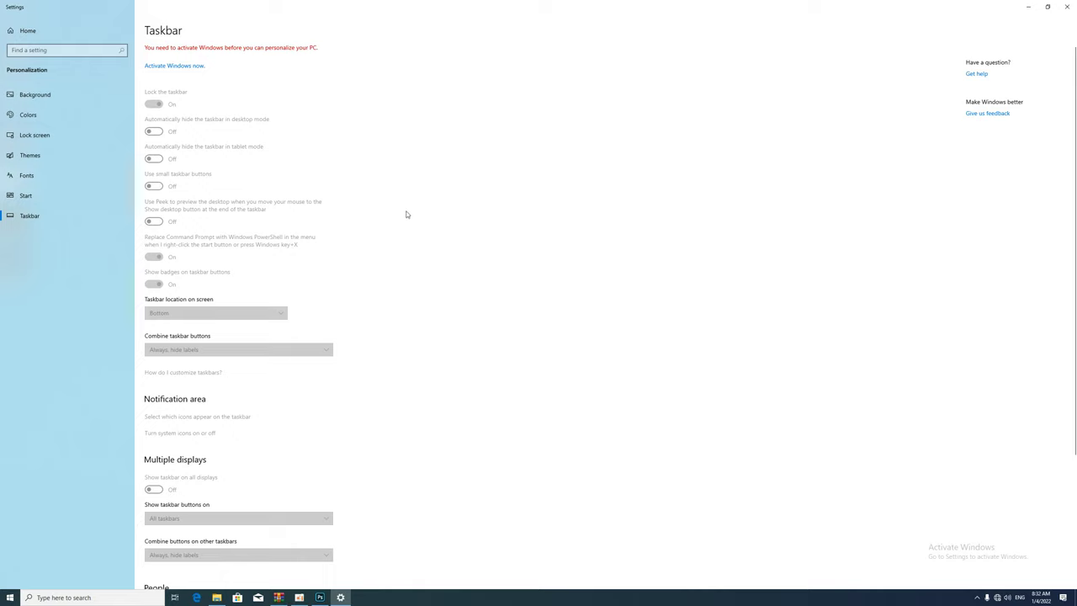
{"action": "left_click", "coordinate": [16, 31]}
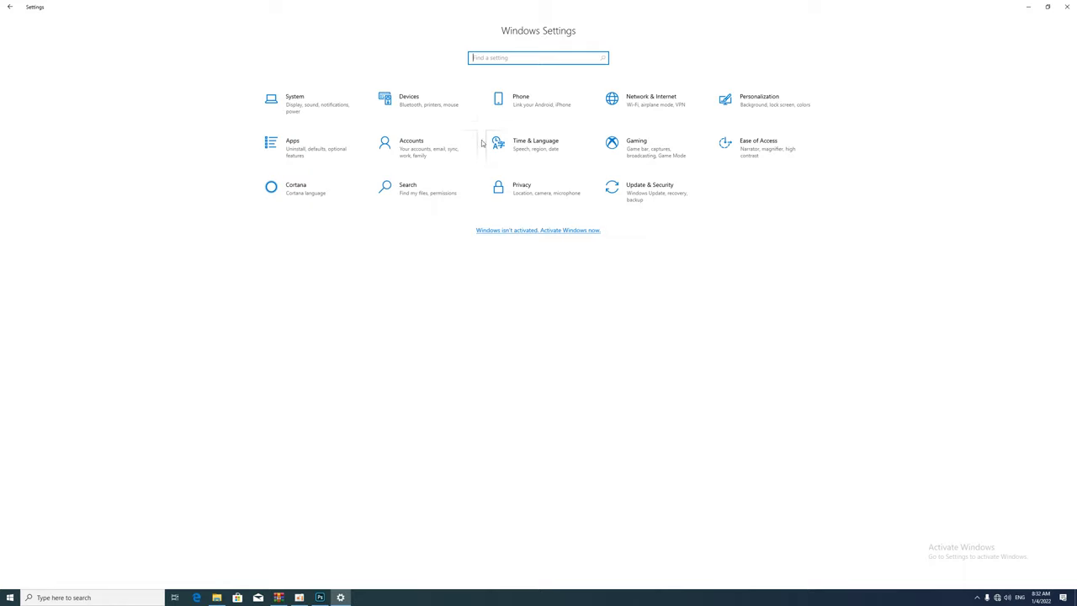
{"action": "left_click", "coordinate": [533, 145]}
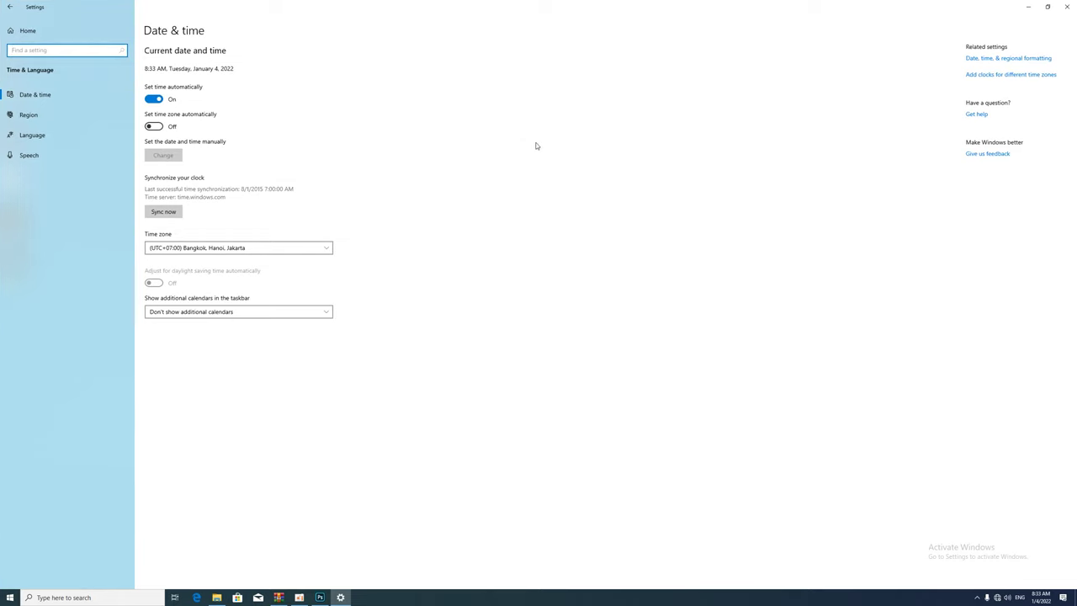
{"action": "left_click", "coordinate": [34, 135]}
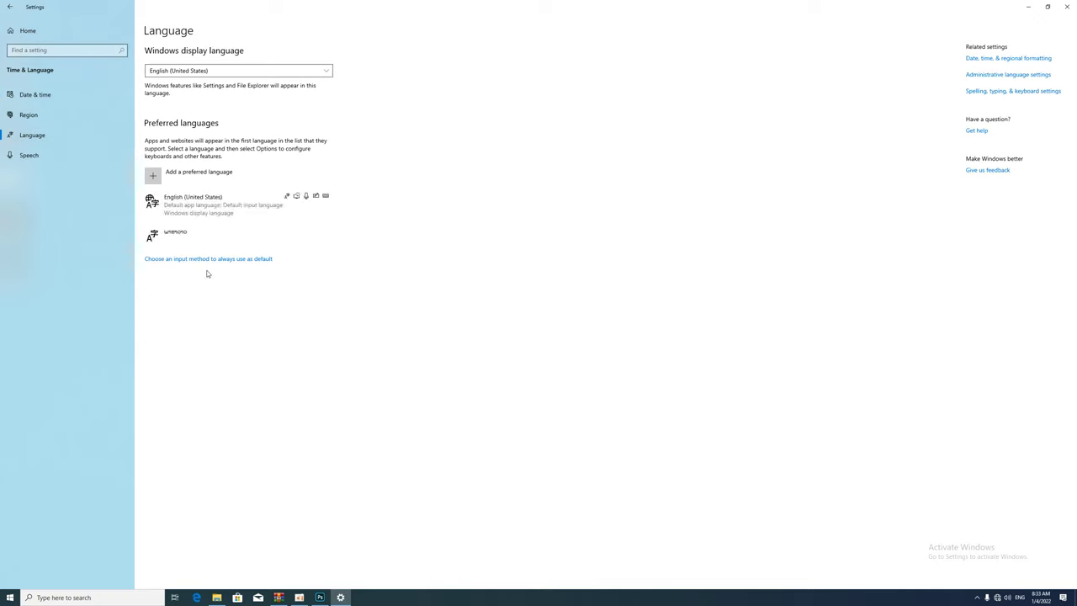
{"action": "left_click", "coordinate": [154, 178]}
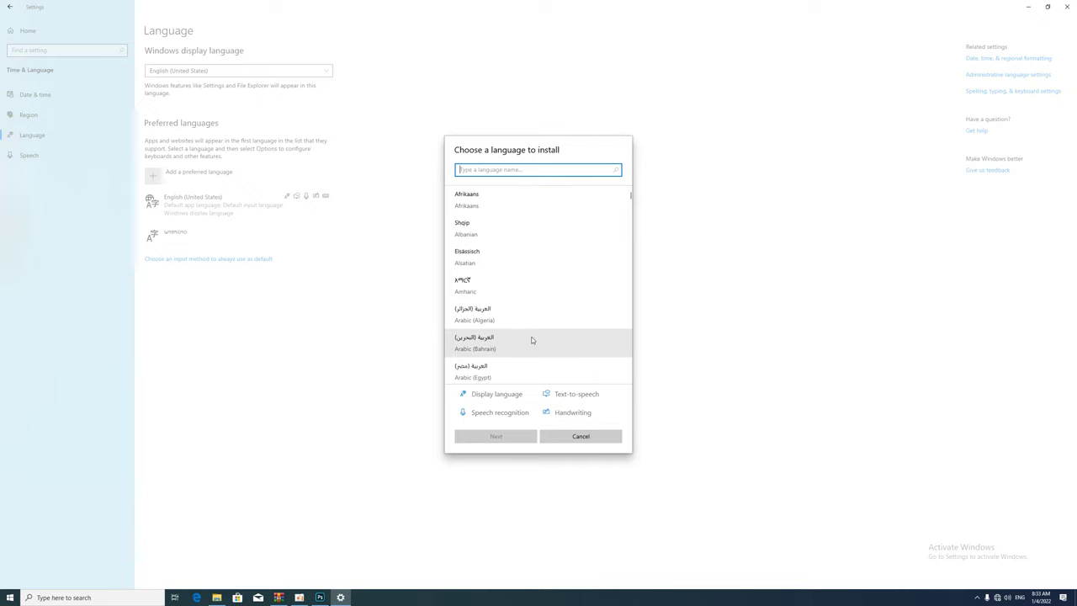
Look through the alphabetical list of installable languages for the one to add
{"action": "scroll", "coordinate": [525, 332], "scroll_direction": "down", "scroll_amount": 8}
{"action": "scroll", "coordinate": [501, 341], "scroll_direction": "down", "scroll_amount": 10}
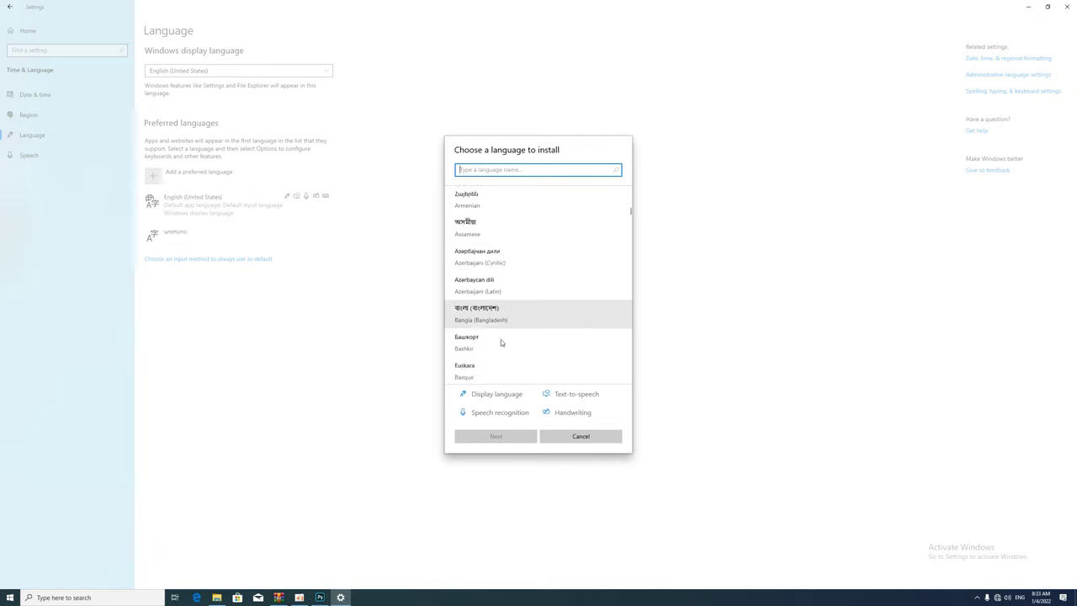
{"action": "scroll", "coordinate": [500, 341], "scroll_direction": "down", "scroll_amount": 10}
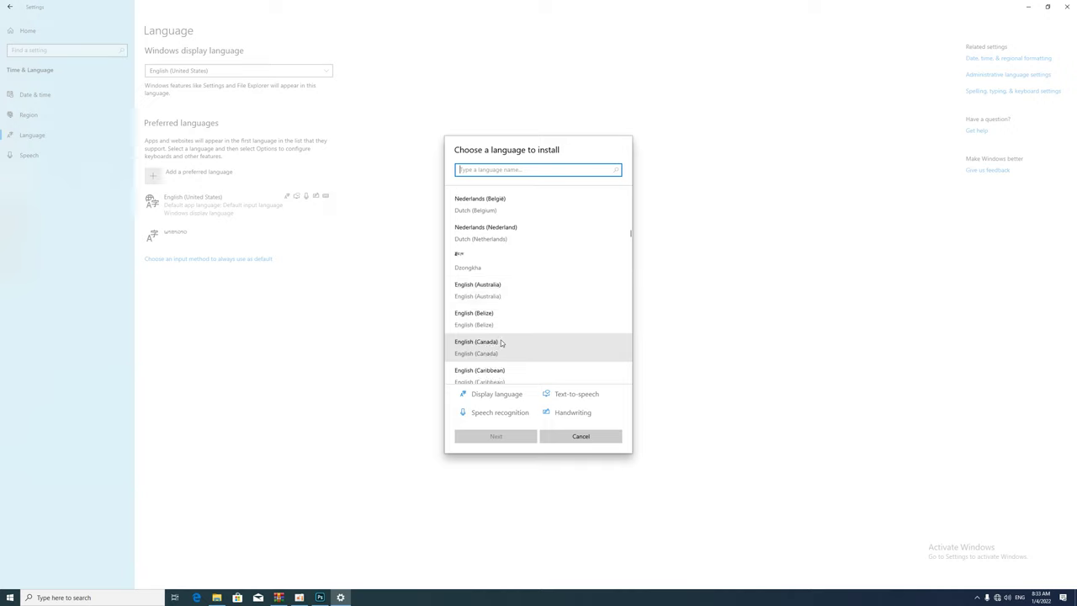
{"action": "scroll", "coordinate": [500, 342], "scroll_direction": "down", "scroll_amount": 10}
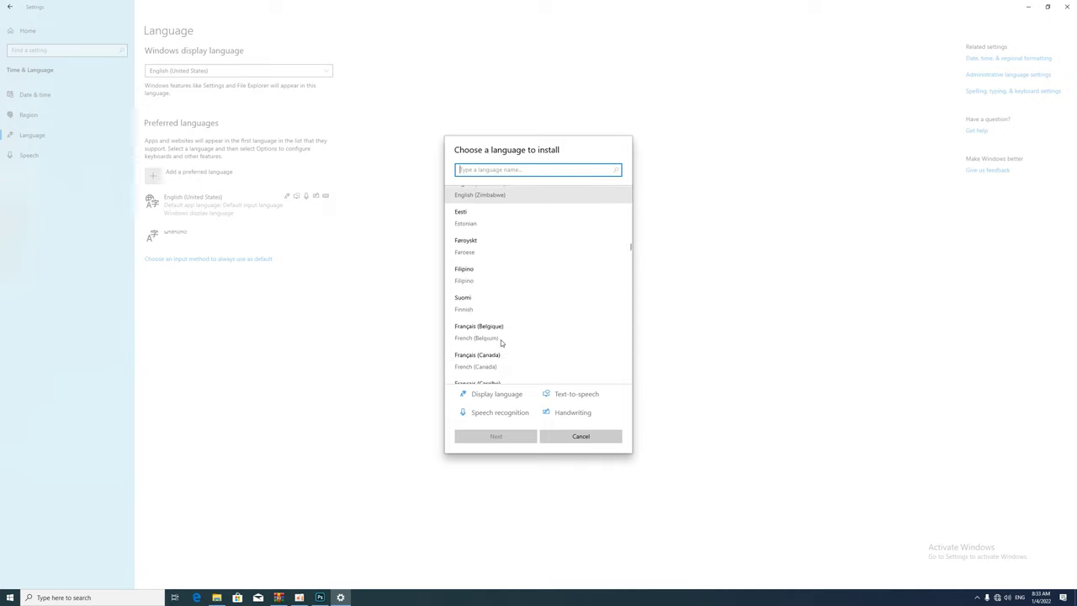
{"action": "scroll", "coordinate": [500, 340], "scroll_direction": "down", "scroll_amount": 2}
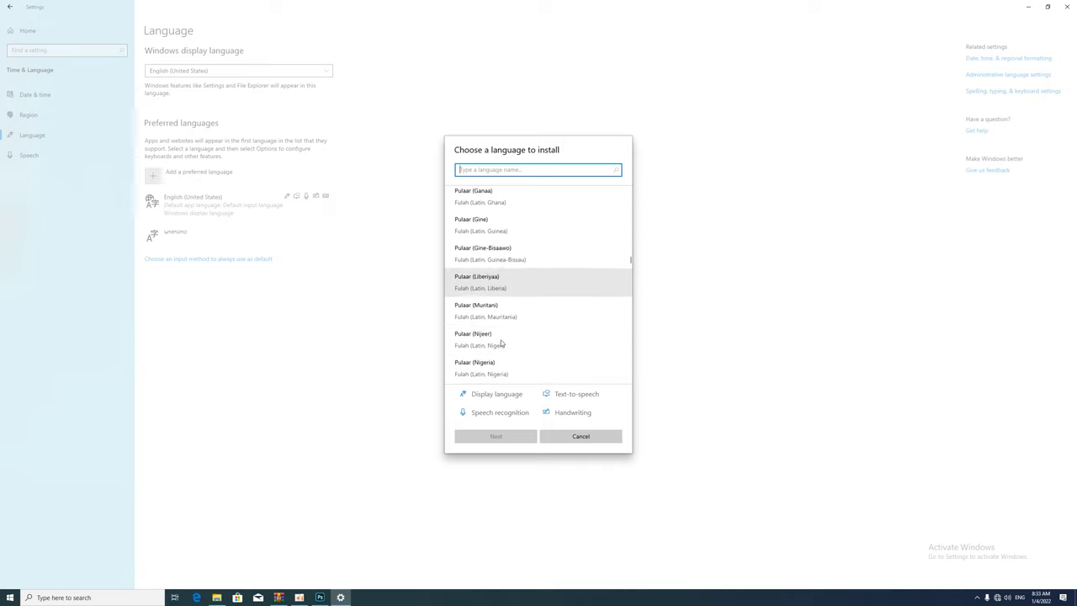
{"action": "scroll", "coordinate": [519, 298], "scroll_direction": "down", "scroll_amount": 6}
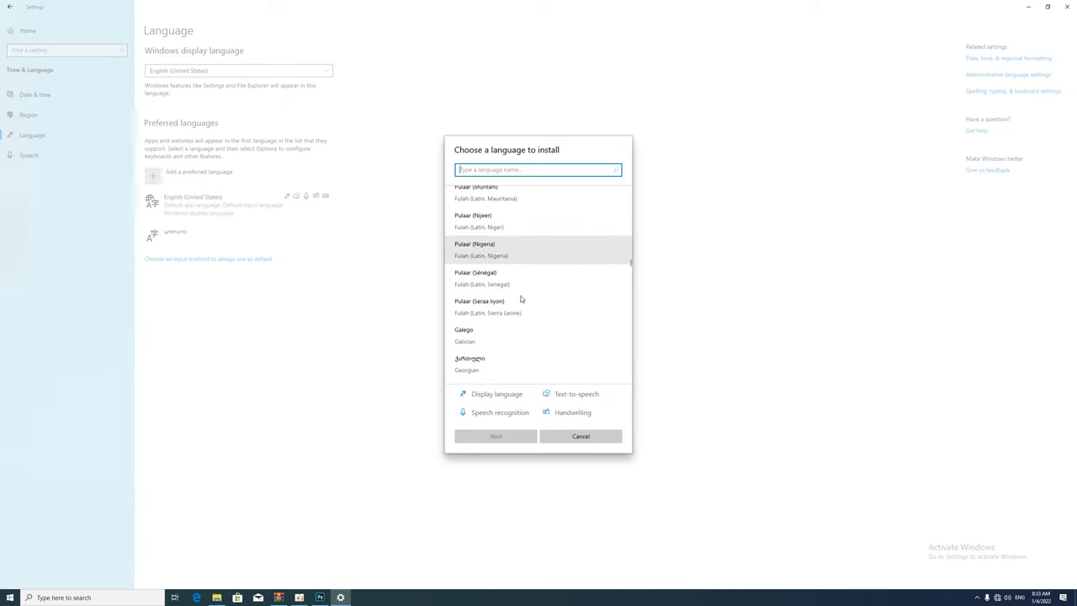
{"action": "scroll", "coordinate": [520, 298], "scroll_direction": "down", "scroll_amount": 6}
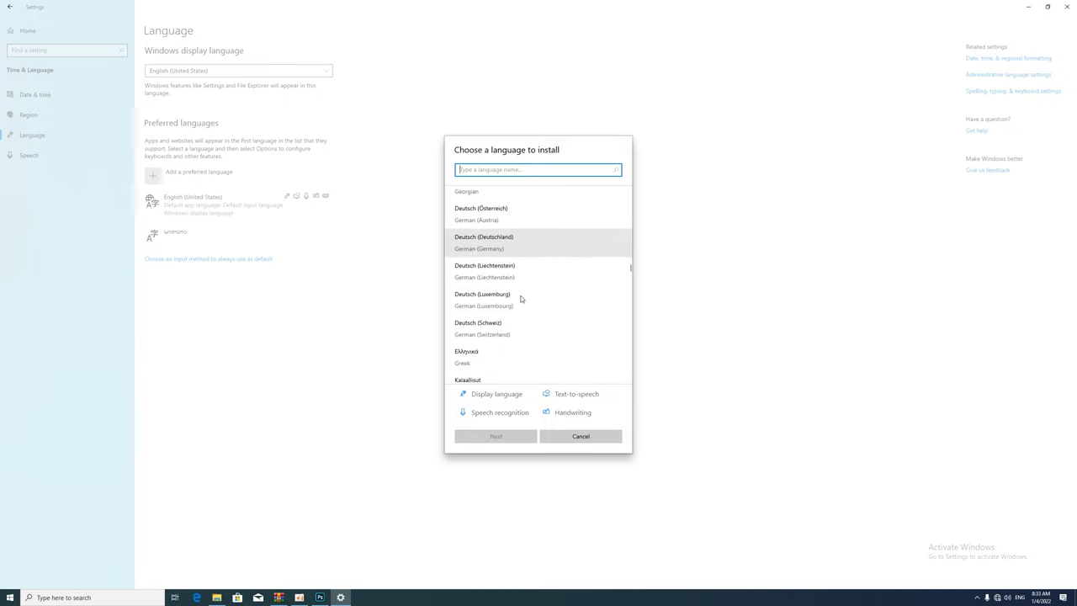
{"action": "scroll", "coordinate": [519, 299], "scroll_direction": "down", "scroll_amount": 8}
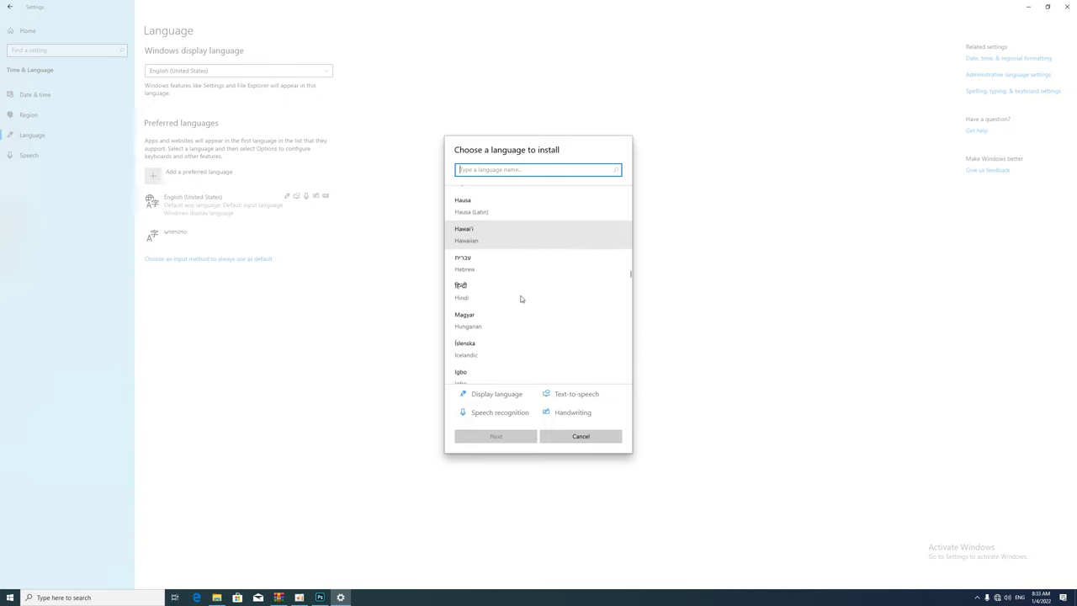
{"action": "scroll", "coordinate": [520, 299], "scroll_direction": "down", "scroll_amount": 5}
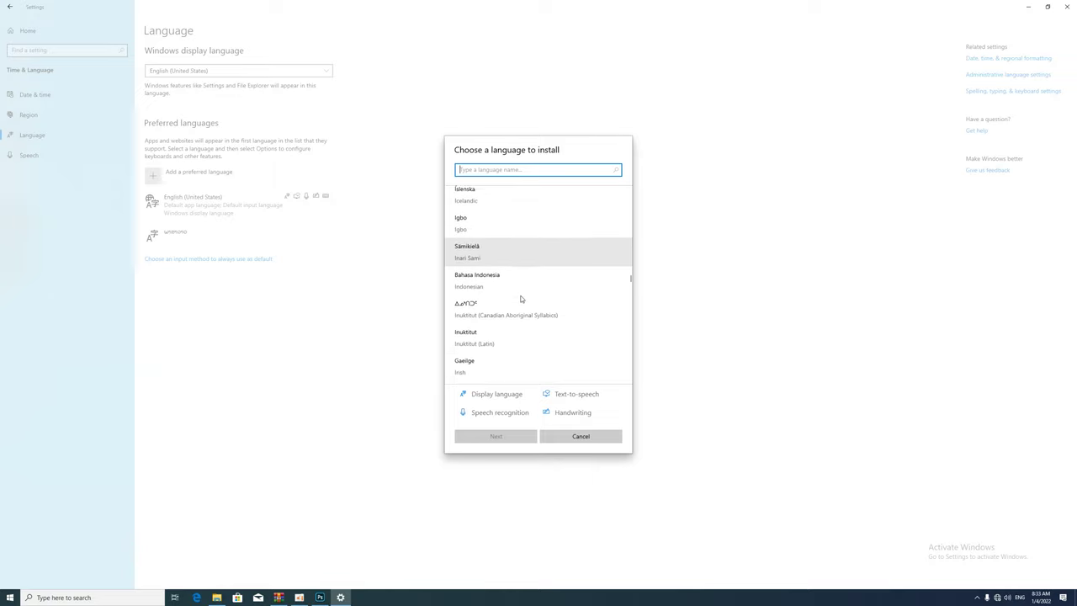
{"action": "scroll", "coordinate": [519, 298], "scroll_direction": "down", "scroll_amount": 6}
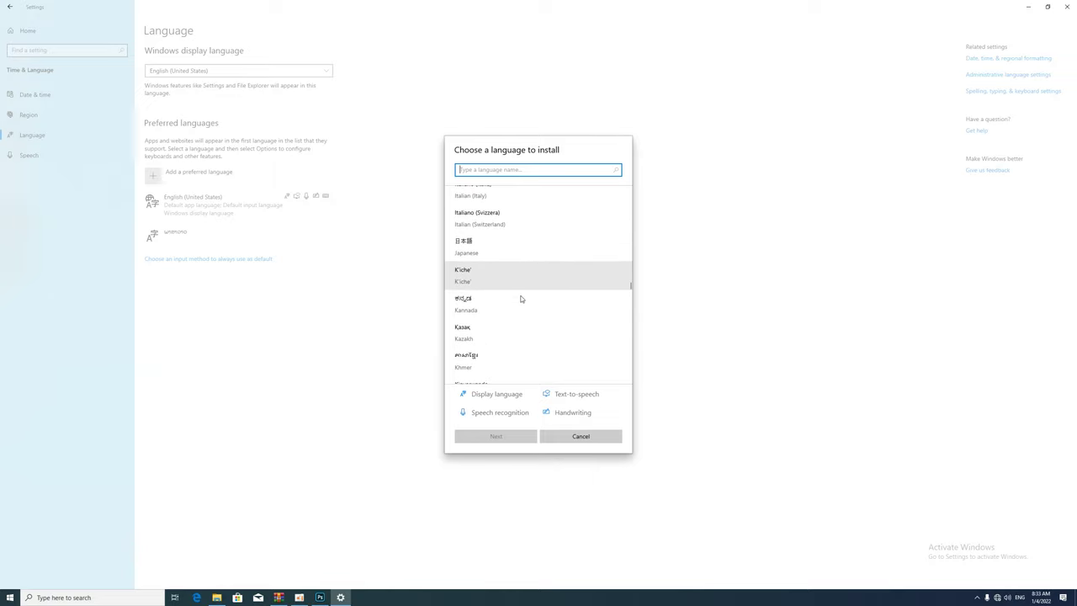
{"action": "scroll", "coordinate": [520, 298], "scroll_direction": "down", "scroll_amount": 6}
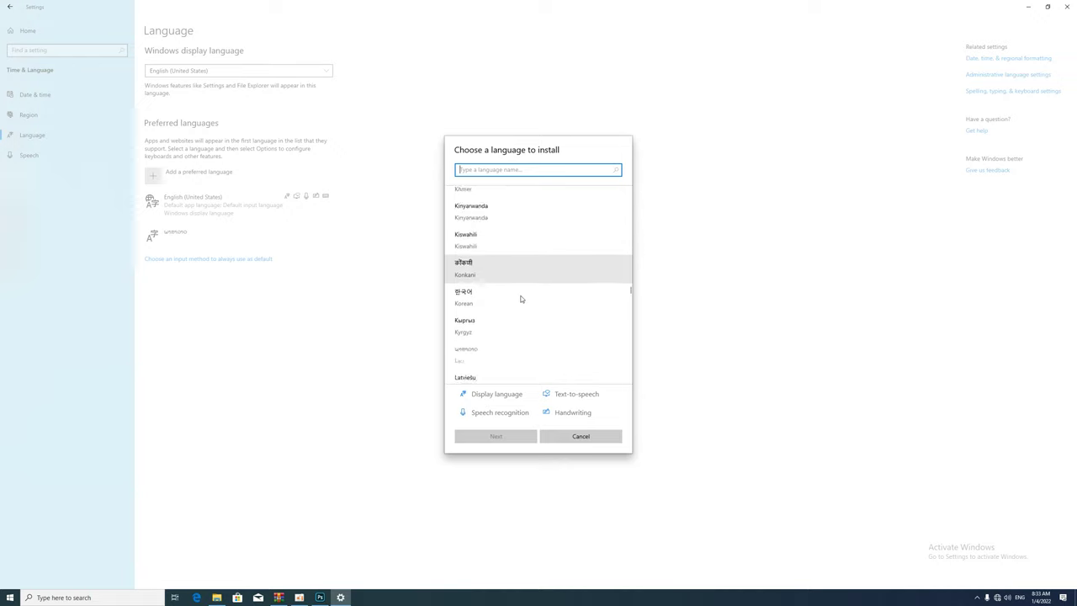
{"action": "scroll", "coordinate": [520, 298], "scroll_direction": "down", "scroll_amount": 6}
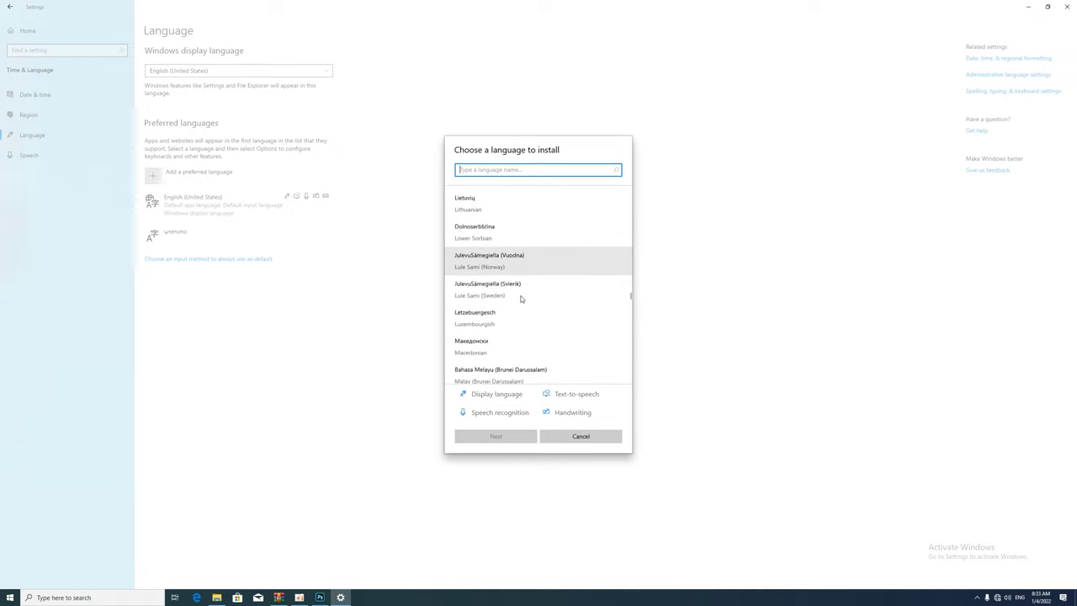
{"action": "scroll", "coordinate": [520, 298], "scroll_direction": "down", "scroll_amount": 1}
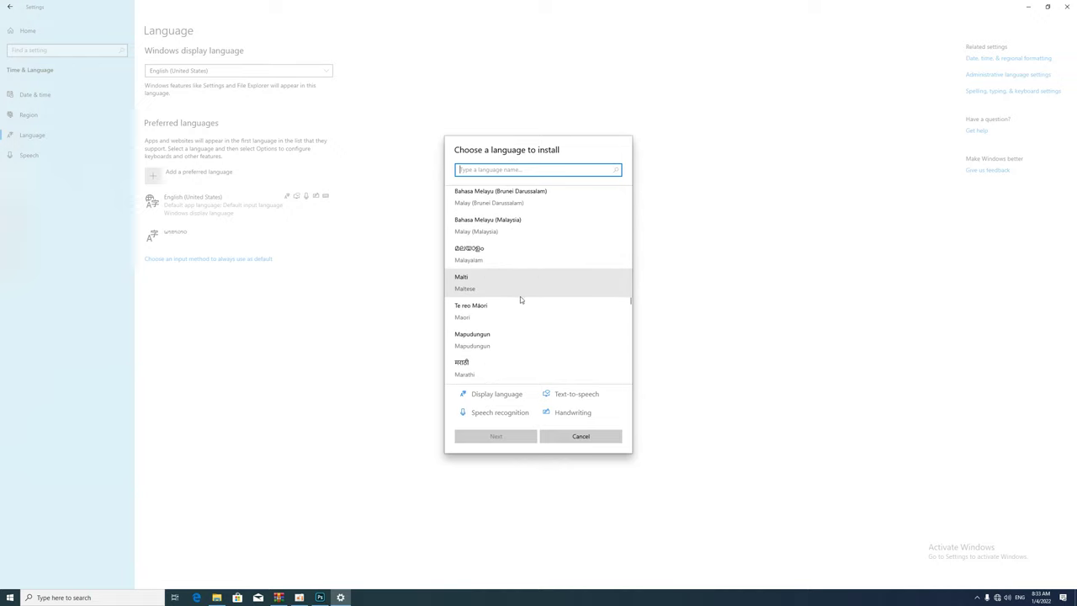
{"action": "scroll", "coordinate": [520, 299], "scroll_direction": "down", "scroll_amount": 5}
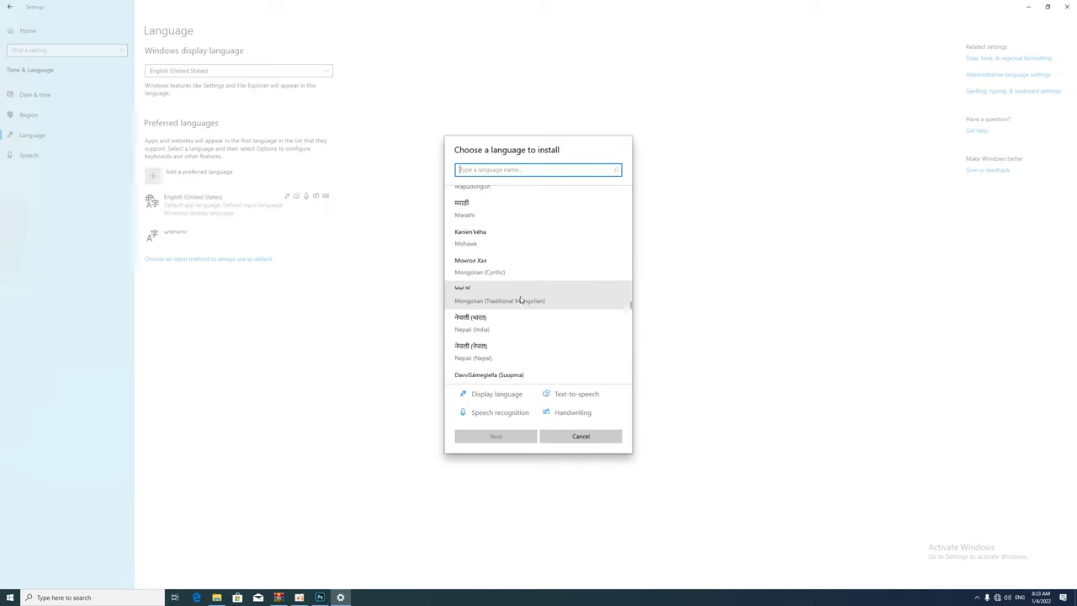
{"action": "scroll", "coordinate": [520, 299], "scroll_direction": "down", "scroll_amount": 8}
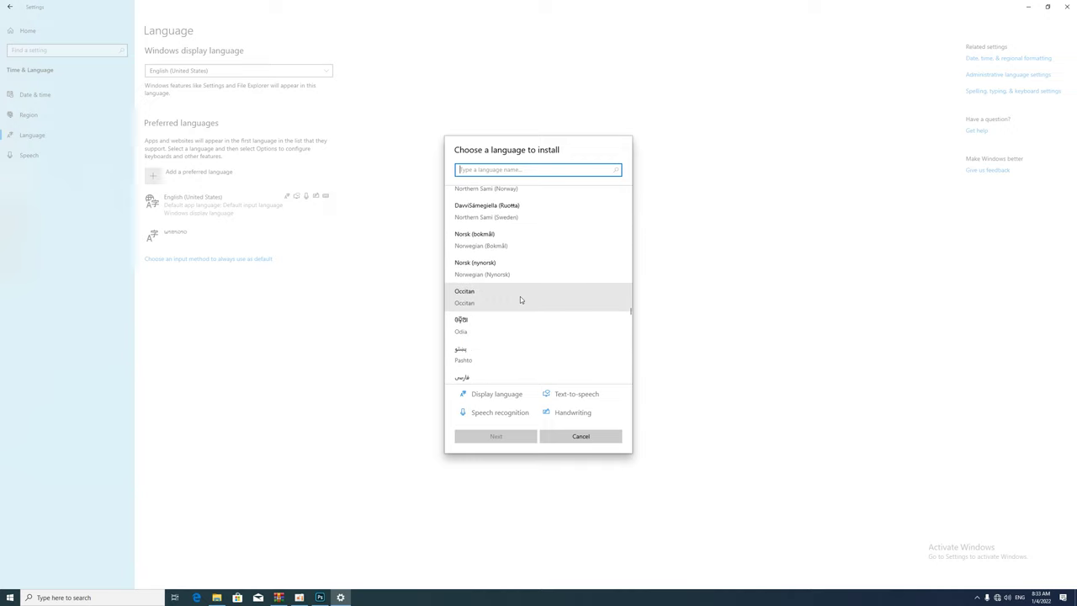
{"action": "scroll", "coordinate": [520, 299], "scroll_direction": "down", "scroll_amount": 9}
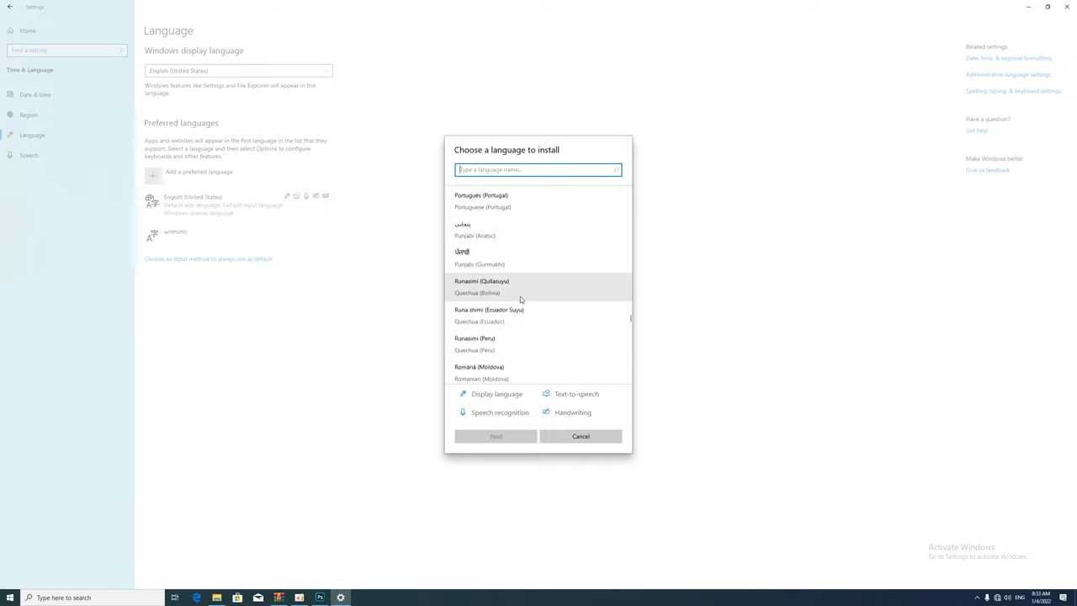
{"action": "scroll", "coordinate": [520, 296], "scroll_direction": "down", "scroll_amount": 15}
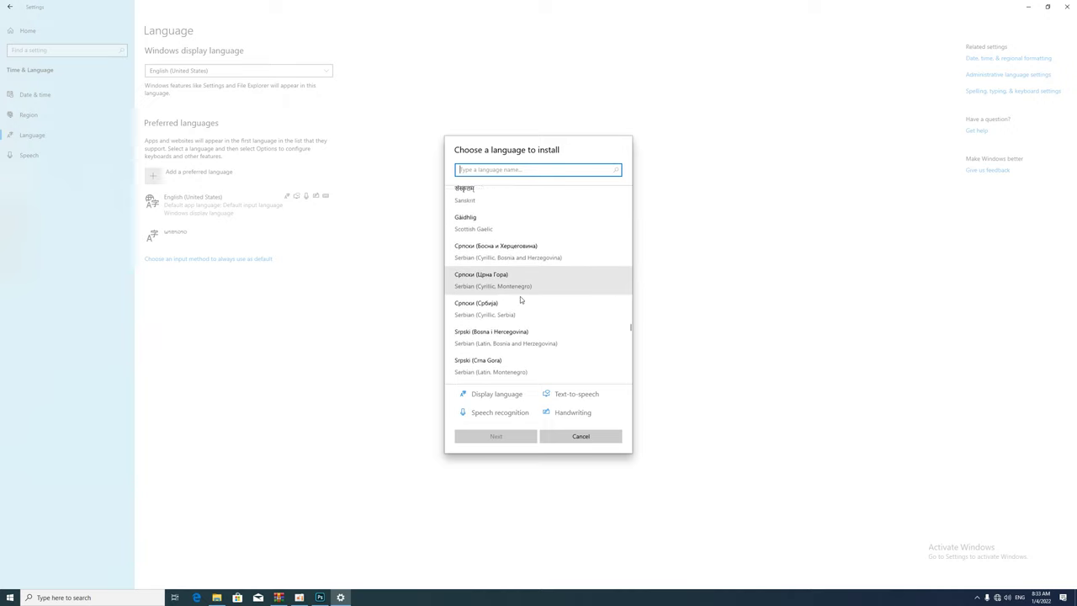
{"action": "scroll", "coordinate": [520, 299], "scroll_direction": "down", "scroll_amount": 10}
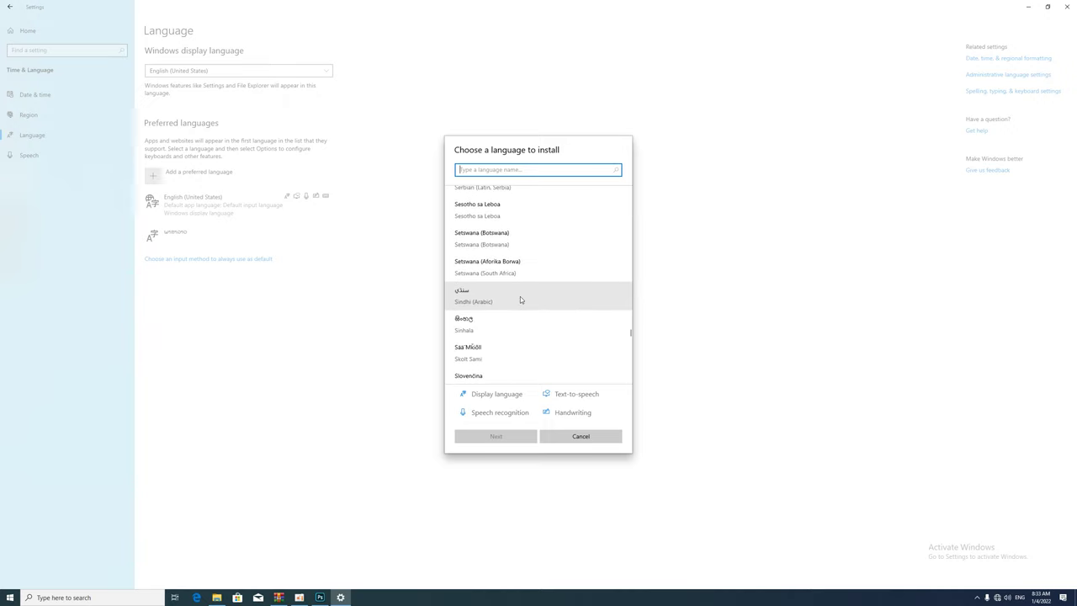
{"action": "scroll", "coordinate": [519, 298], "scroll_direction": "down", "scroll_amount": 6}
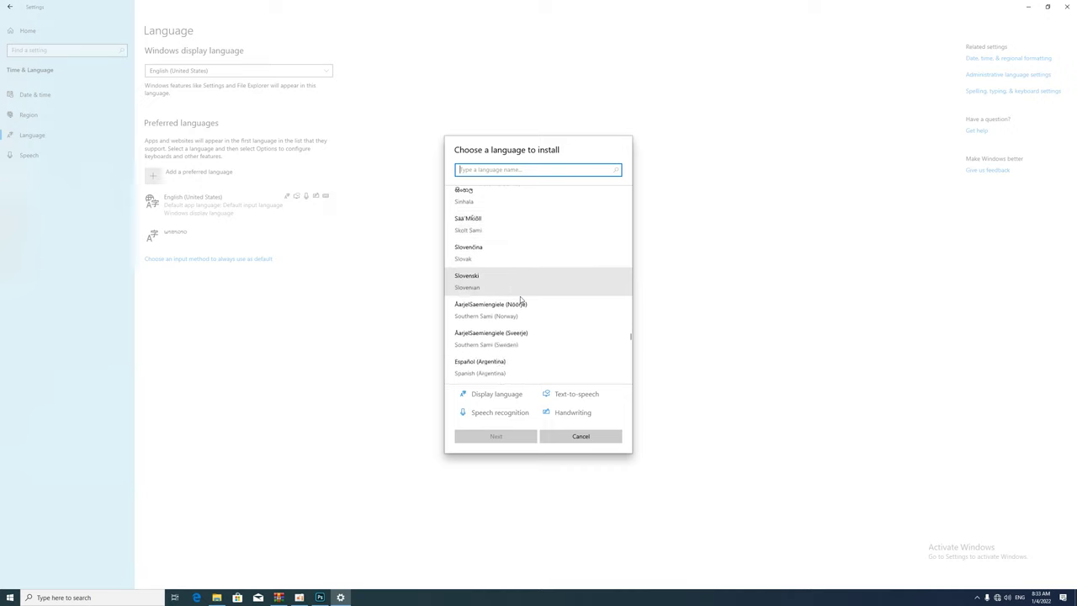
{"action": "scroll", "coordinate": [520, 298], "scroll_direction": "down", "scroll_amount": 10}
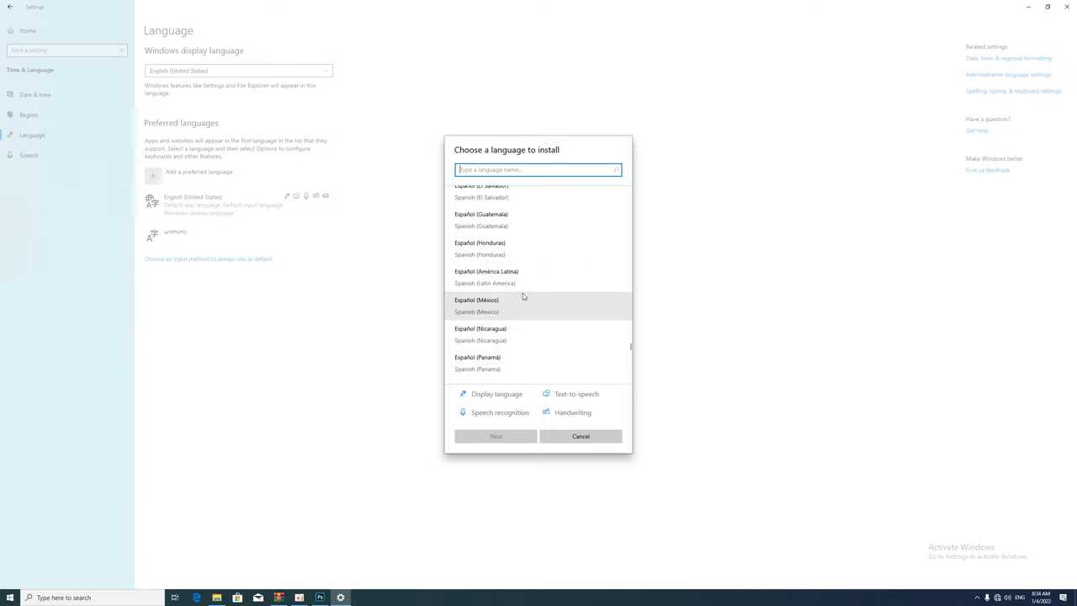
{"action": "scroll", "coordinate": [521, 294], "scroll_direction": "down", "scroll_amount": 5}
{"action": "scroll", "coordinate": [521, 304], "scroll_direction": "down", "scroll_amount": 5}
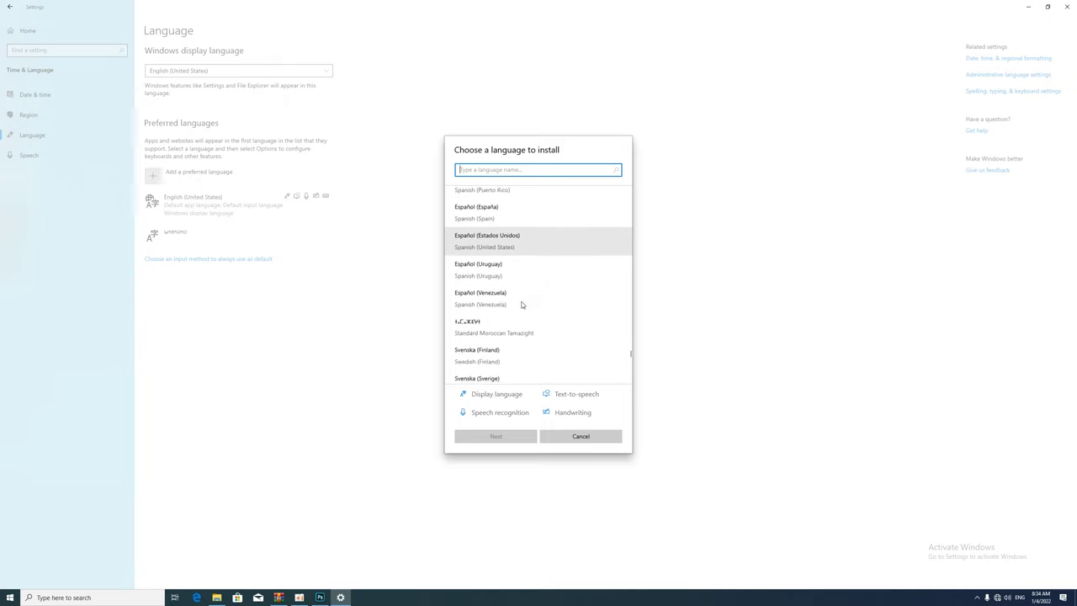
{"action": "scroll", "coordinate": [521, 305], "scroll_direction": "down", "scroll_amount": 1}
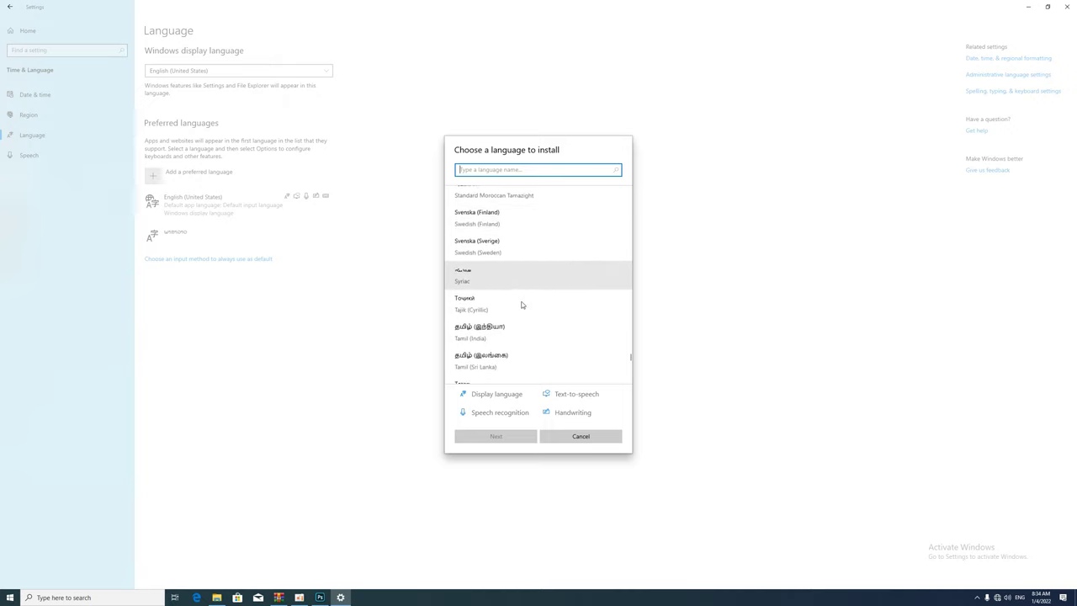
Choose Thai from the list of installable languages and install it as a preferred language
{"action": "scroll", "coordinate": [522, 304], "scroll_direction": "down", "scroll_amount": 3}
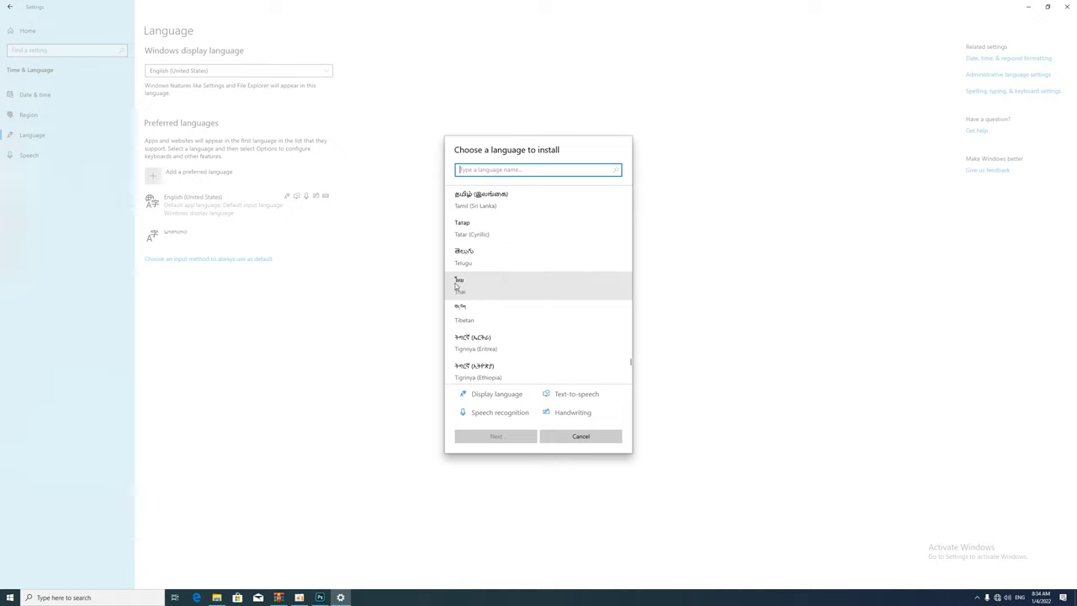
{"action": "left_click", "coordinate": [458, 284]}
{"action": "left_click", "coordinate": [487, 435]}
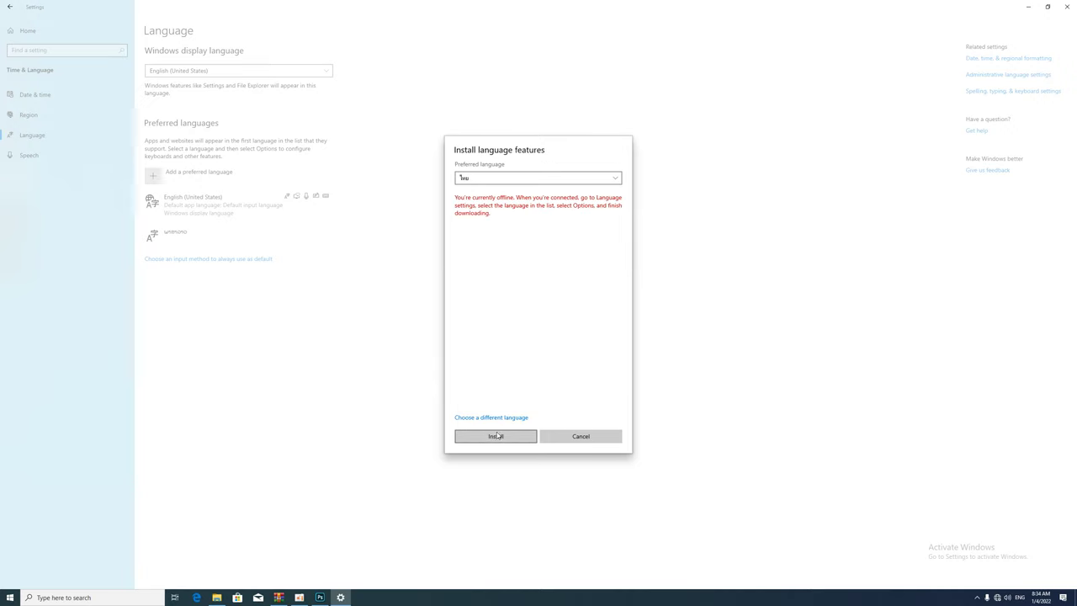
{"action": "left_click", "coordinate": [497, 436]}
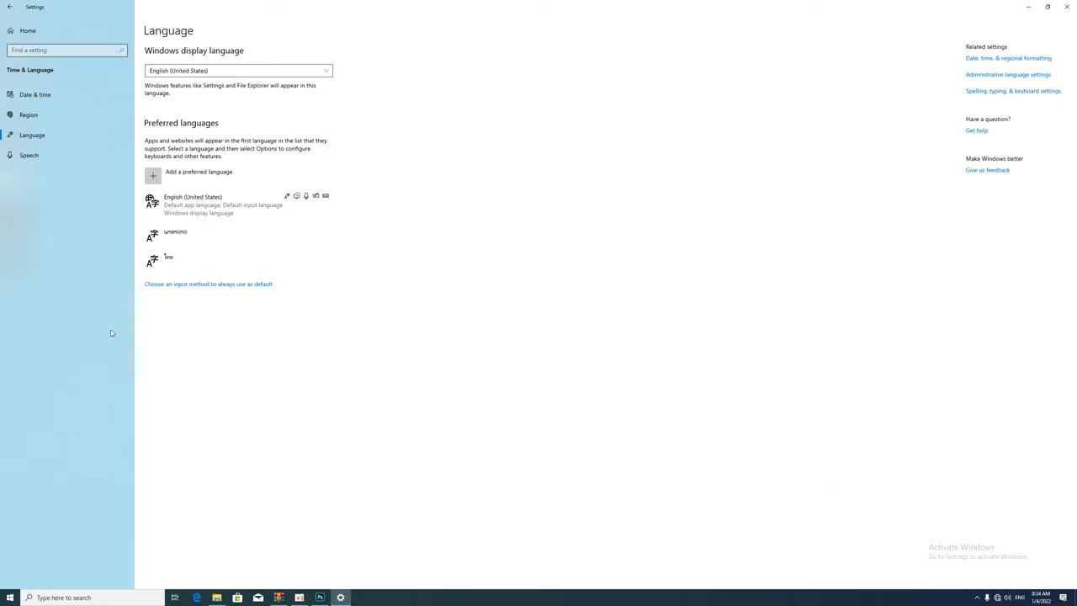
Examine the Thai and Lao entries among the preferred languages, and check which keyboard input languages are available
{"action": "left_click", "coordinate": [168, 261]}
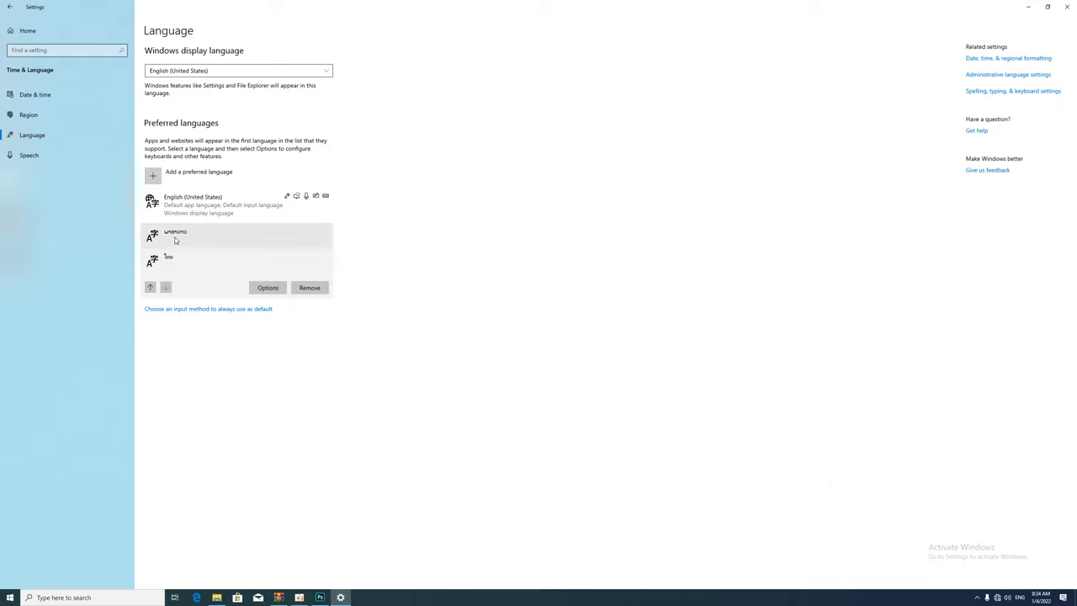
{"action": "left_click", "coordinate": [175, 239]}
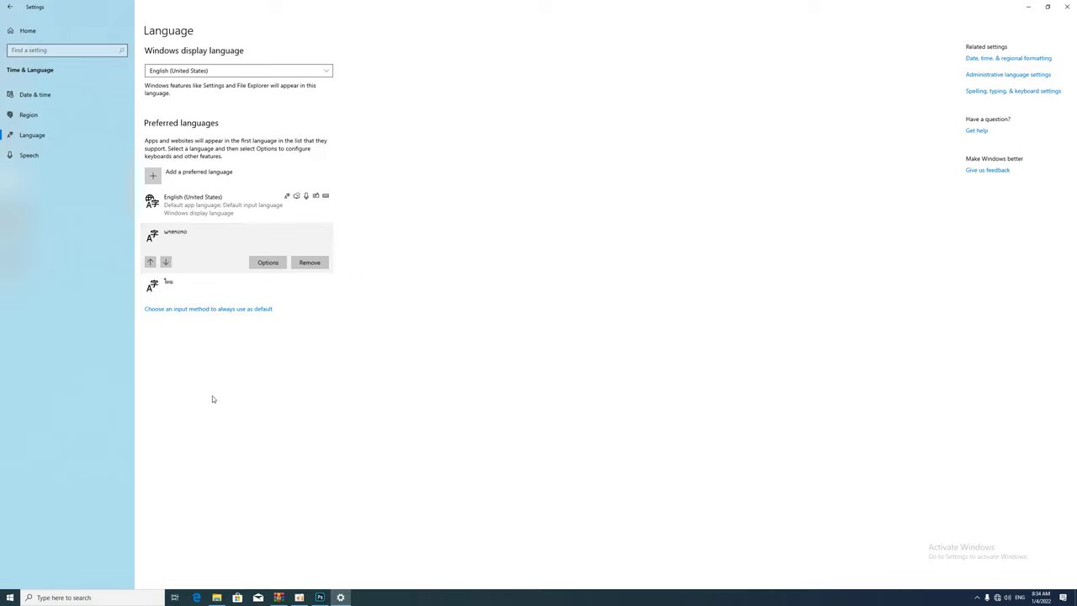
{"action": "left_click", "coordinate": [1020, 598]}
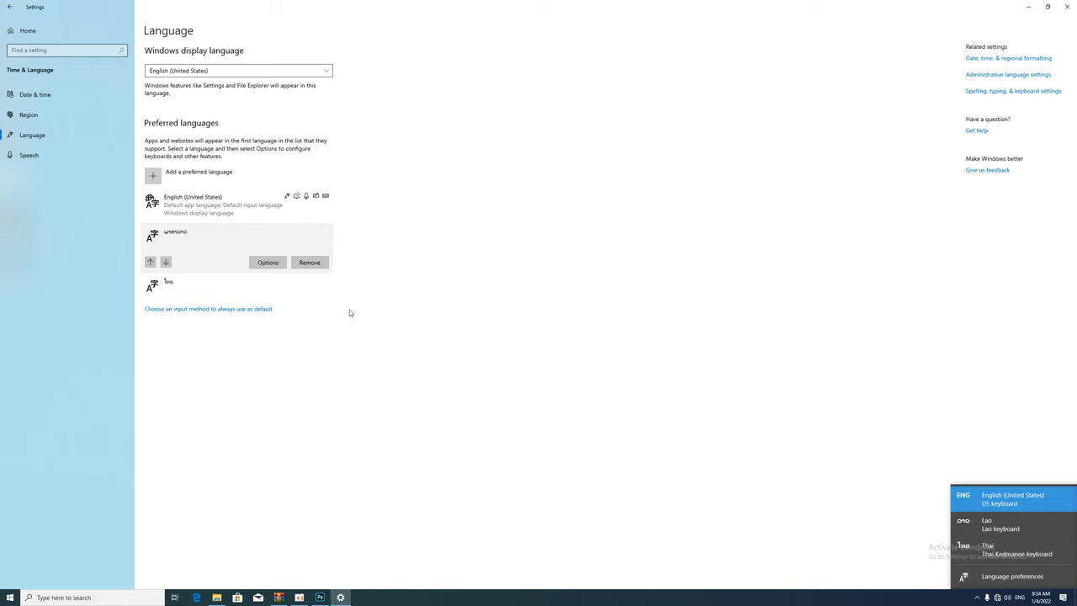
{"action": "left_click", "coordinate": [328, 439]}
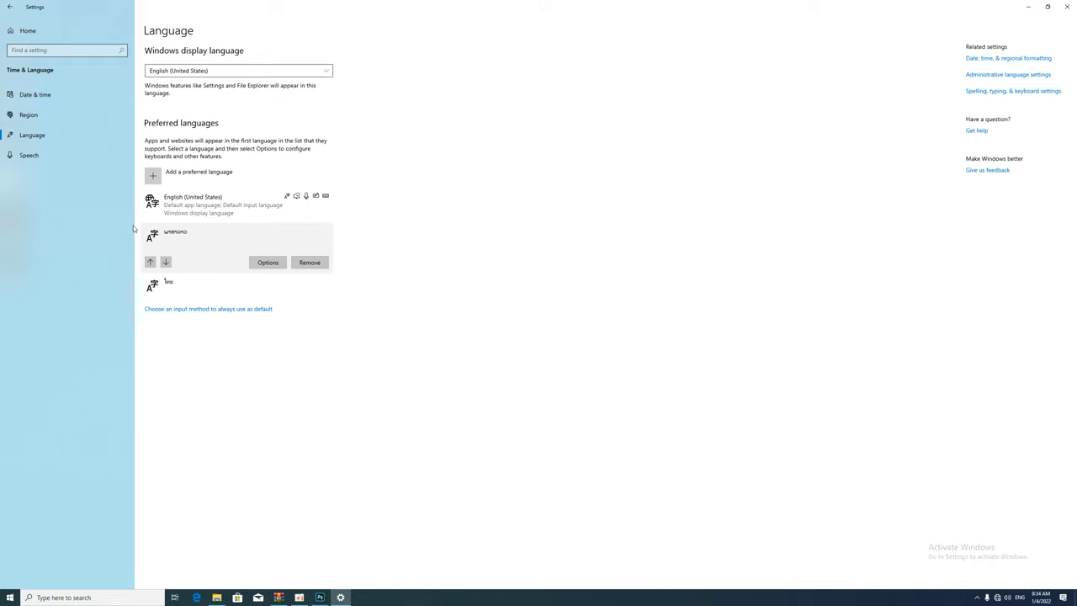
{"action": "left_click", "coordinate": [154, 175]}
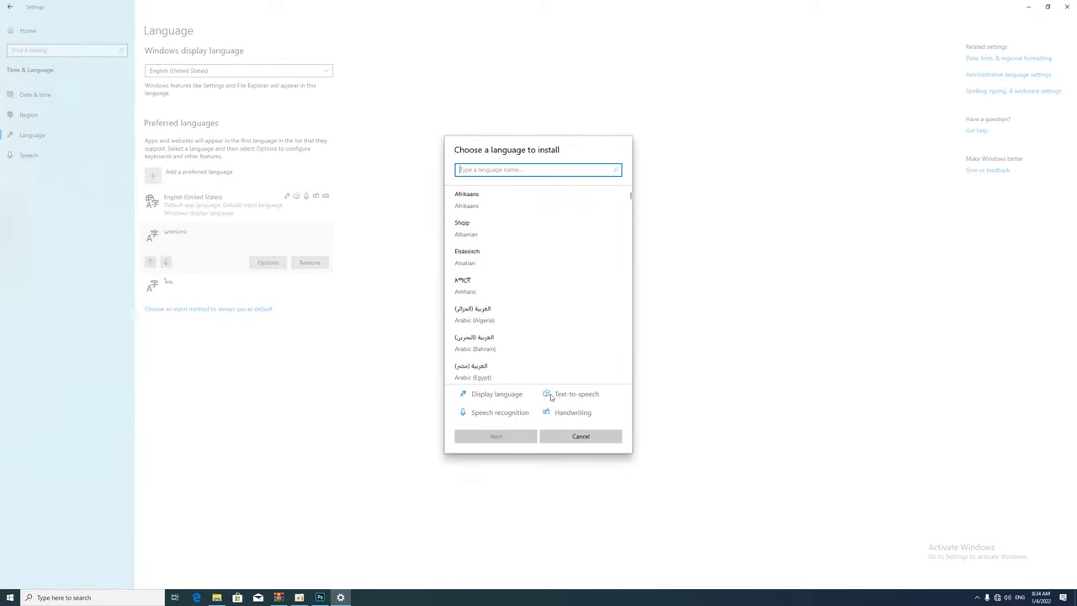
{"action": "left_click", "coordinate": [575, 438]}
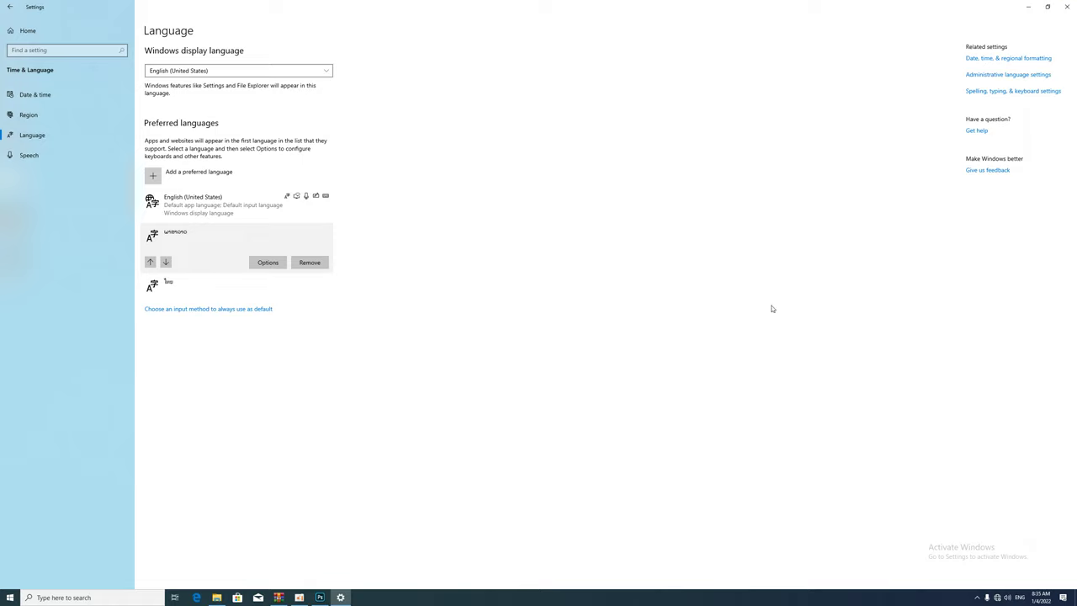
{"action": "left_click", "coordinate": [298, 597]}
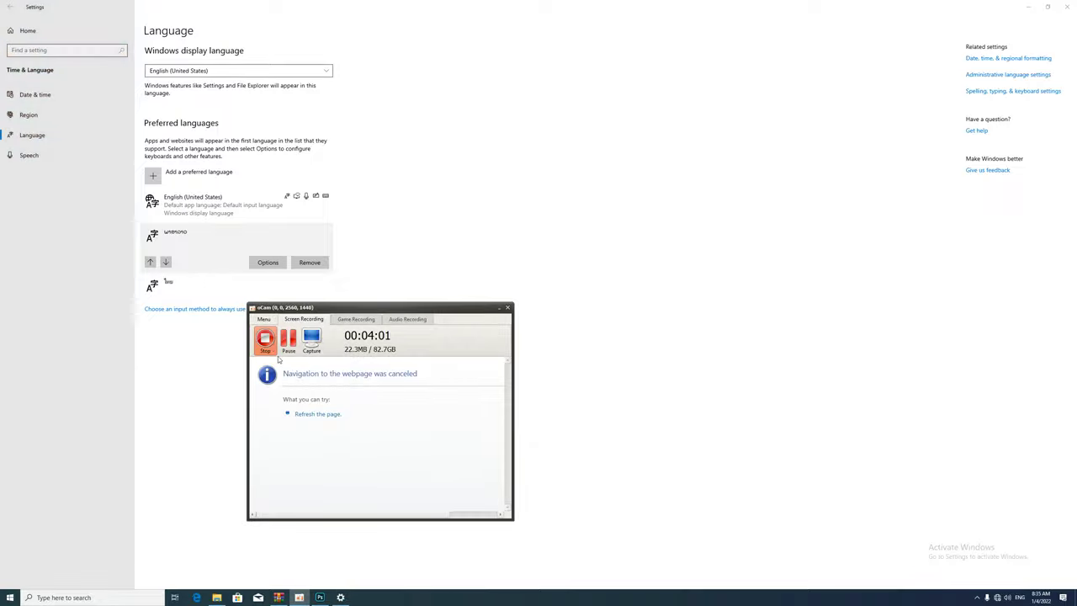